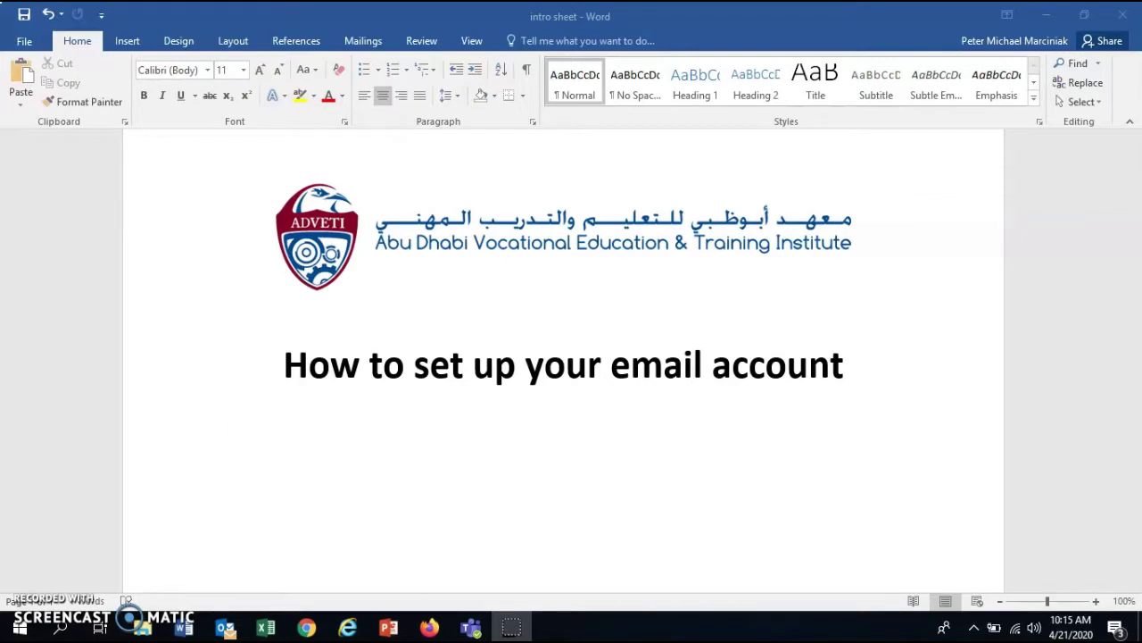
# From the Blackboard portal, decline saving the login and follow the outlook.com redirection link.
pyautogui.click(429, 627)
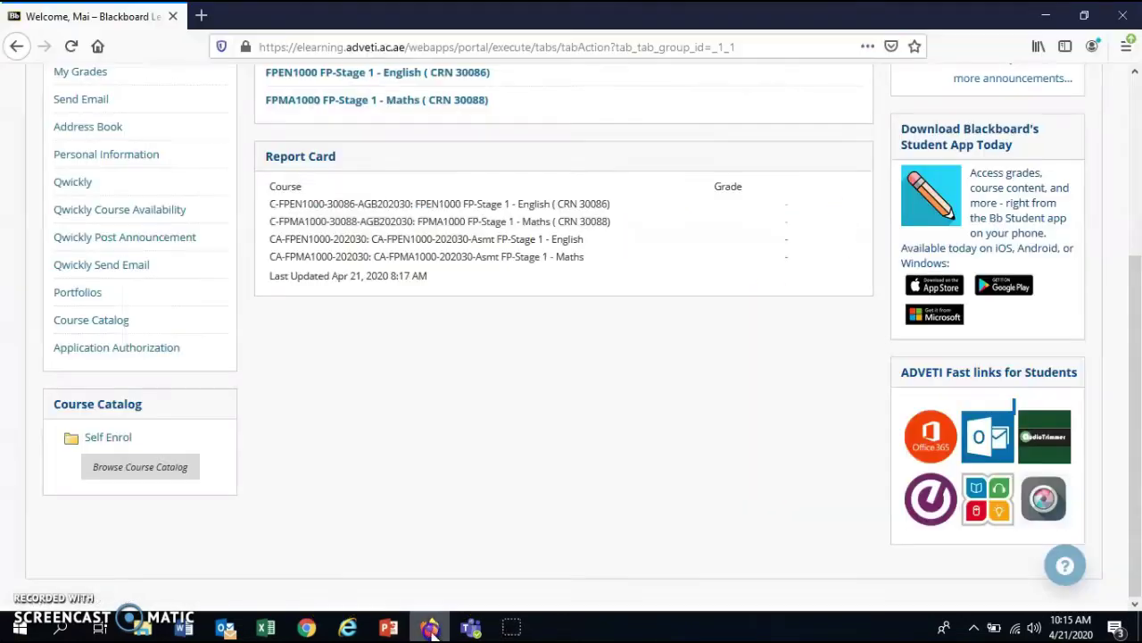
pyautogui.scroll(2, 561, 365)
pyautogui.scroll(2, 592, 429)
pyautogui.scroll(2, 584, 430)
pyautogui.scroll(-3, 585, 429)
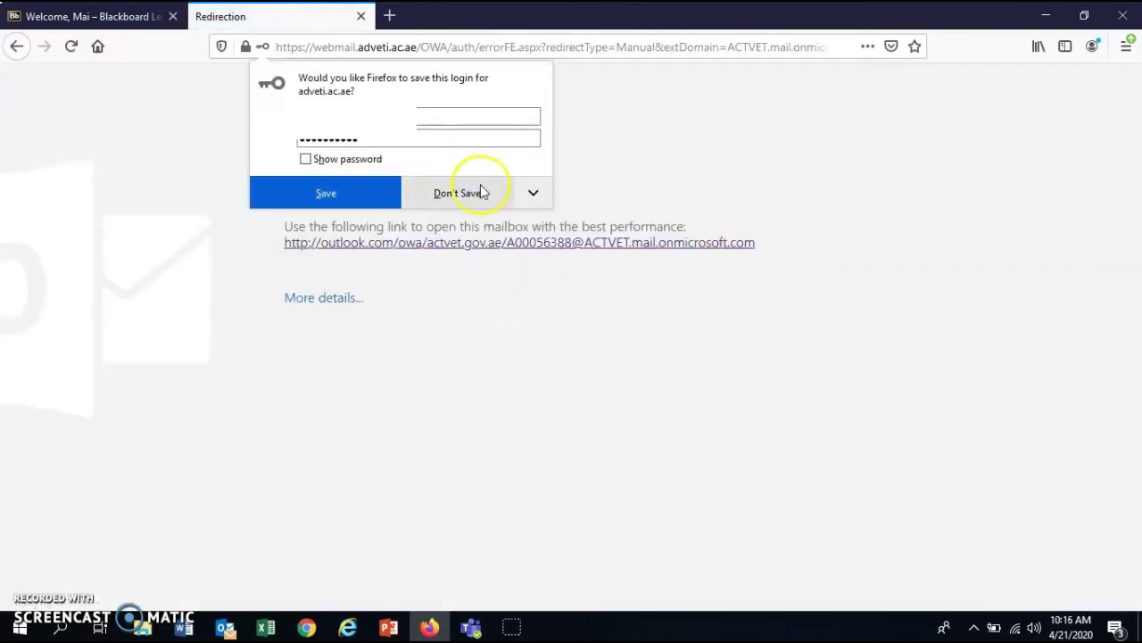
pyautogui.click(500, 204)
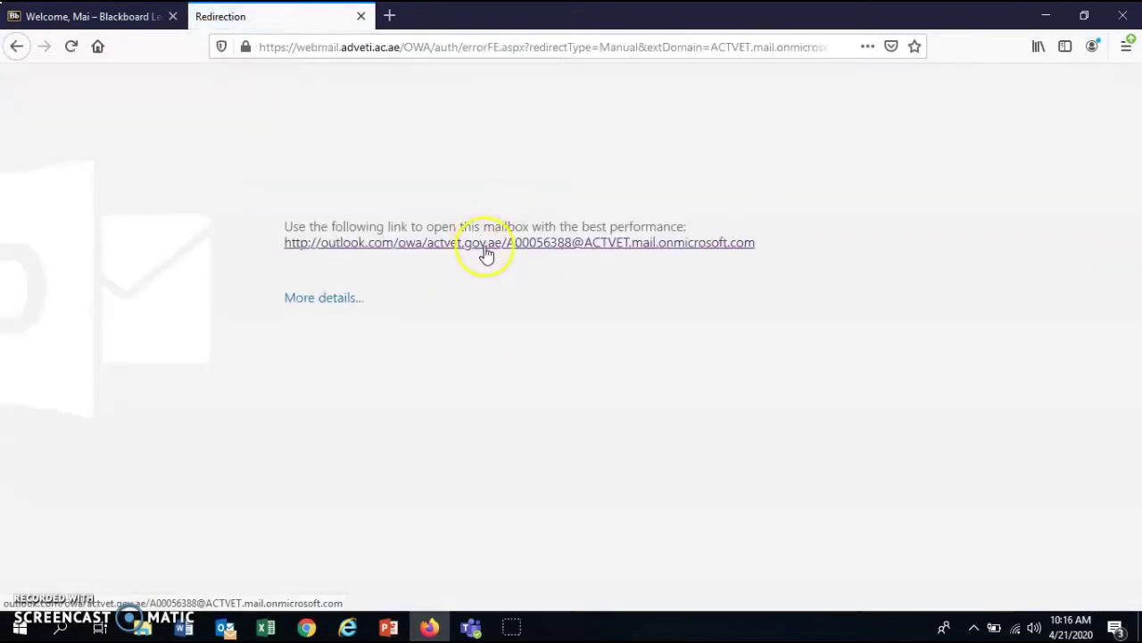
pyautogui.click(488, 255)
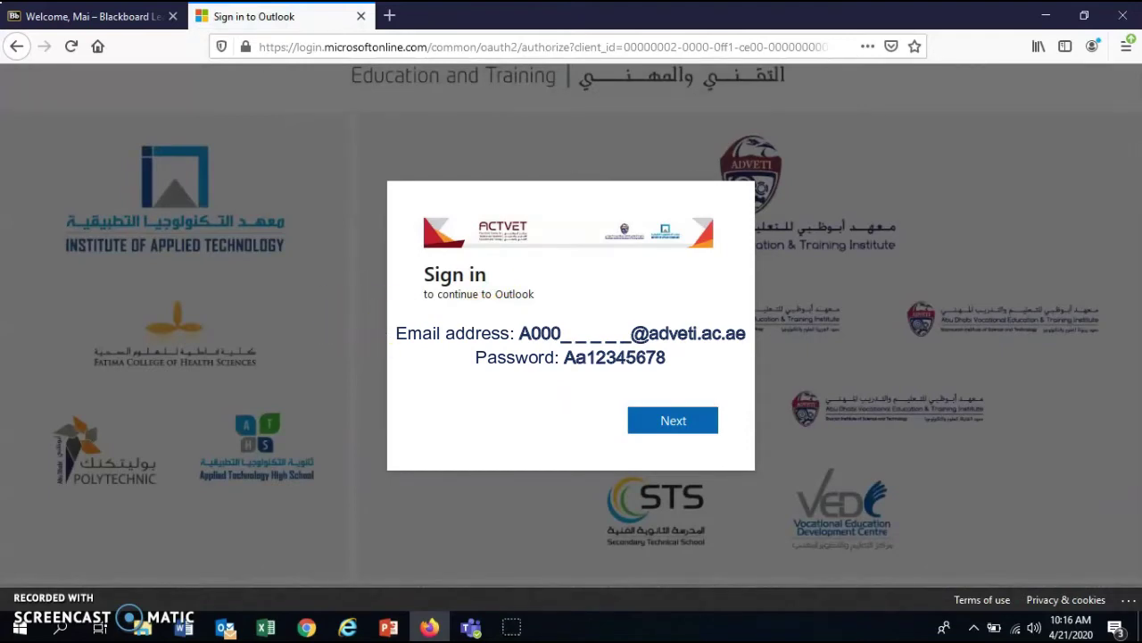
# Sign in with the student email and password, and let Firefox save the login.
pyautogui.click(390, 374)
pyautogui.click(673, 425)
pyautogui.click(570, 390)
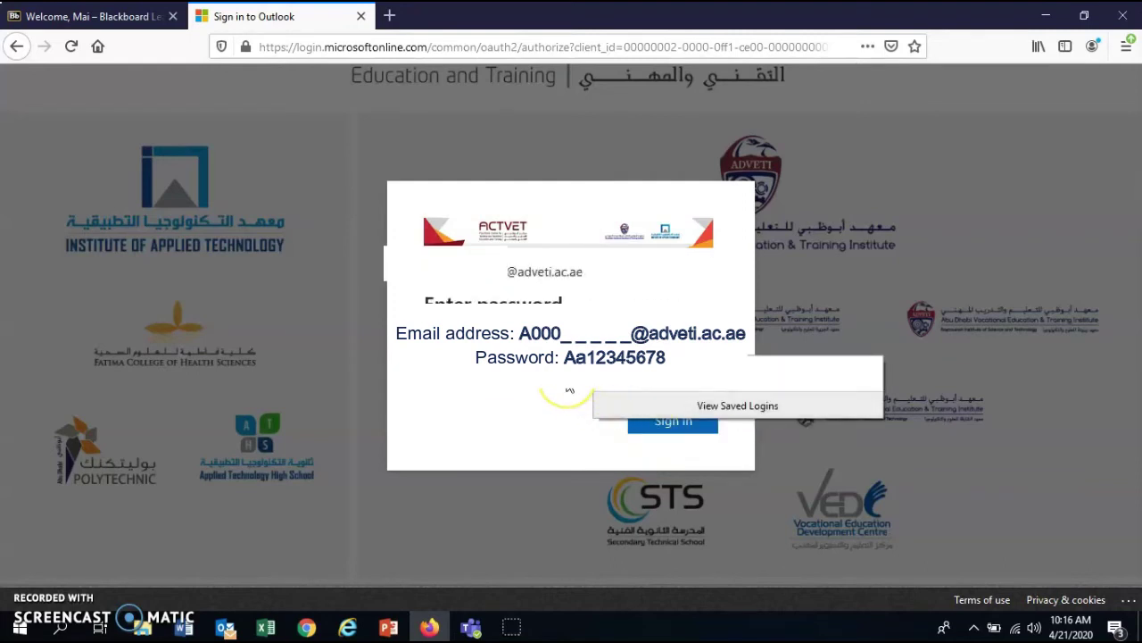
pyautogui.press('Escape')
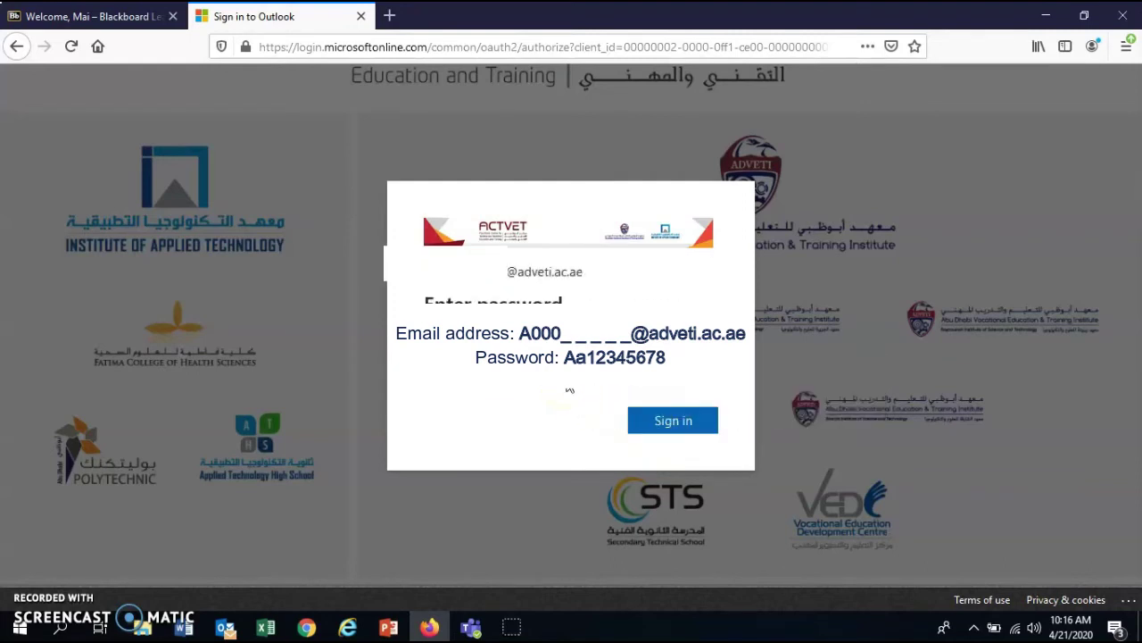
pyautogui.click(701, 420)
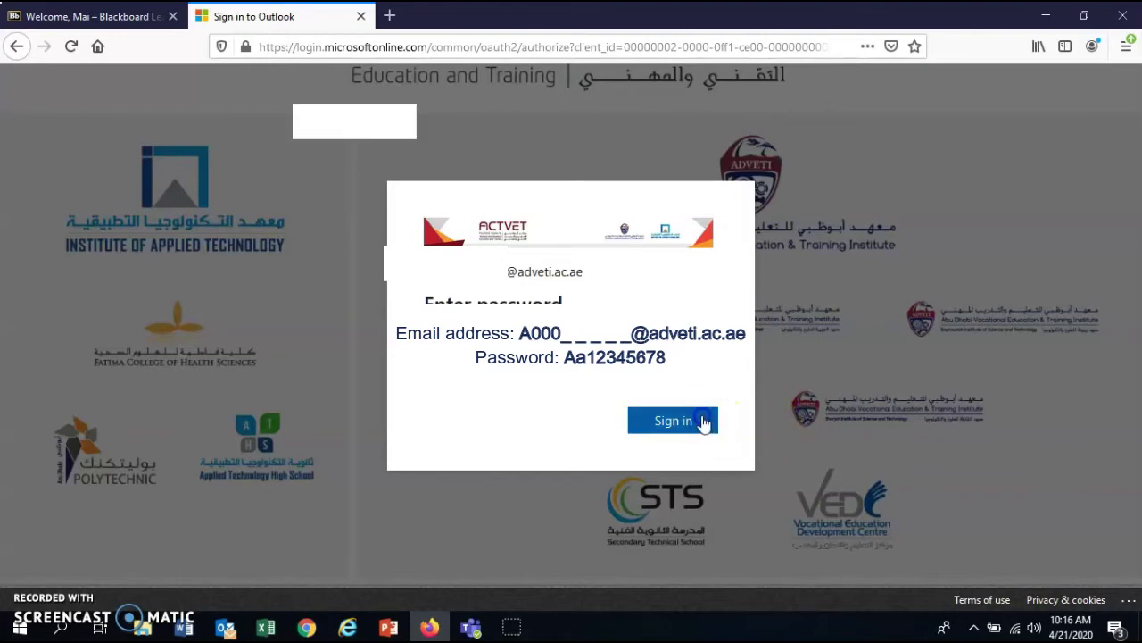
pyautogui.click(369, 191)
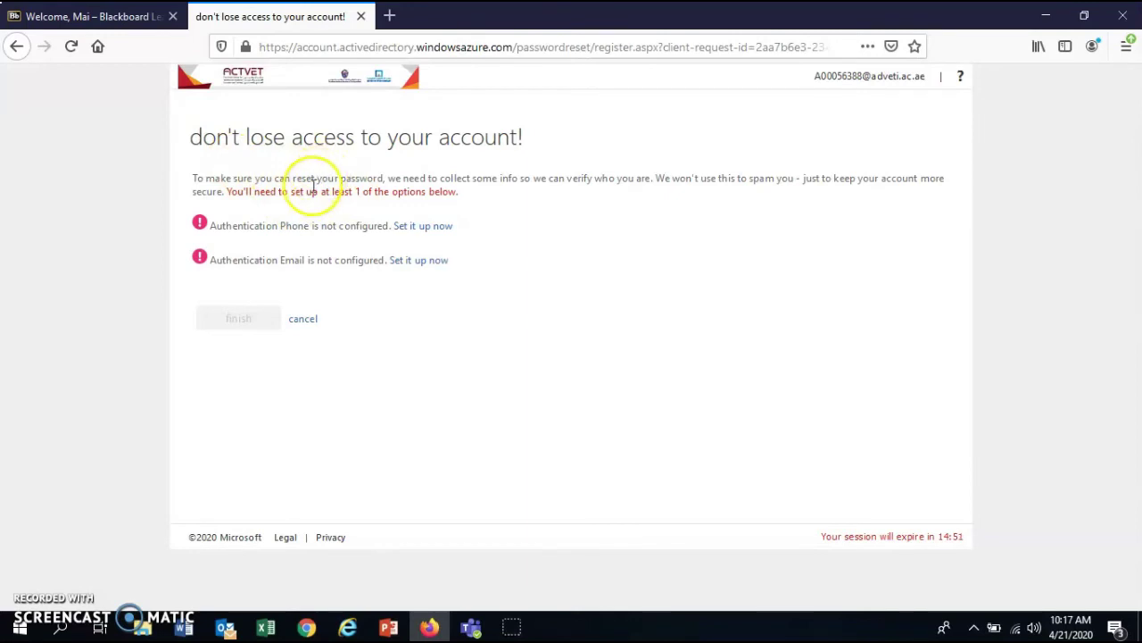
# Start authentication phone setup with United Arab Emirates (+971) as the country.
pyautogui.doubleClick(295, 228)
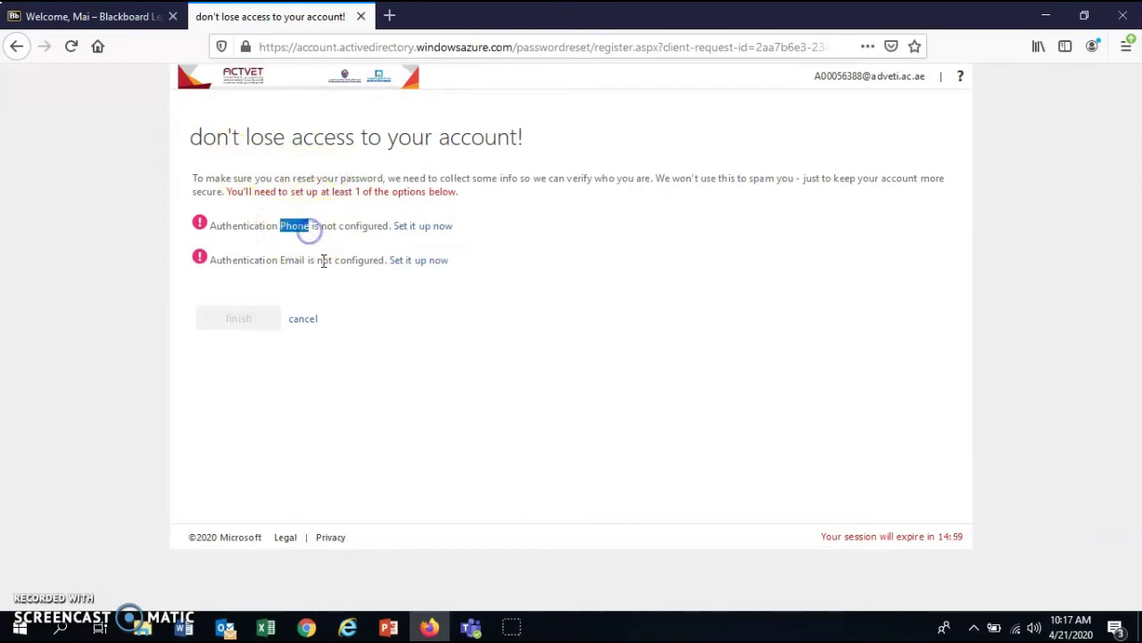
pyautogui.doubleClick(291, 260)
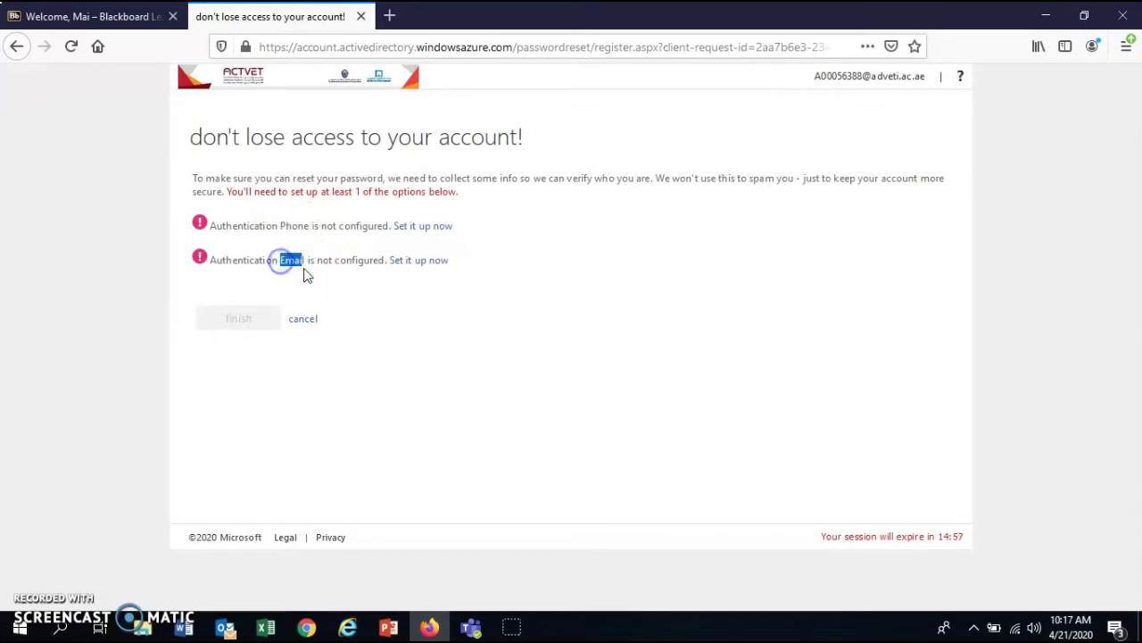
pyautogui.click(304, 258)
pyautogui.click(415, 226)
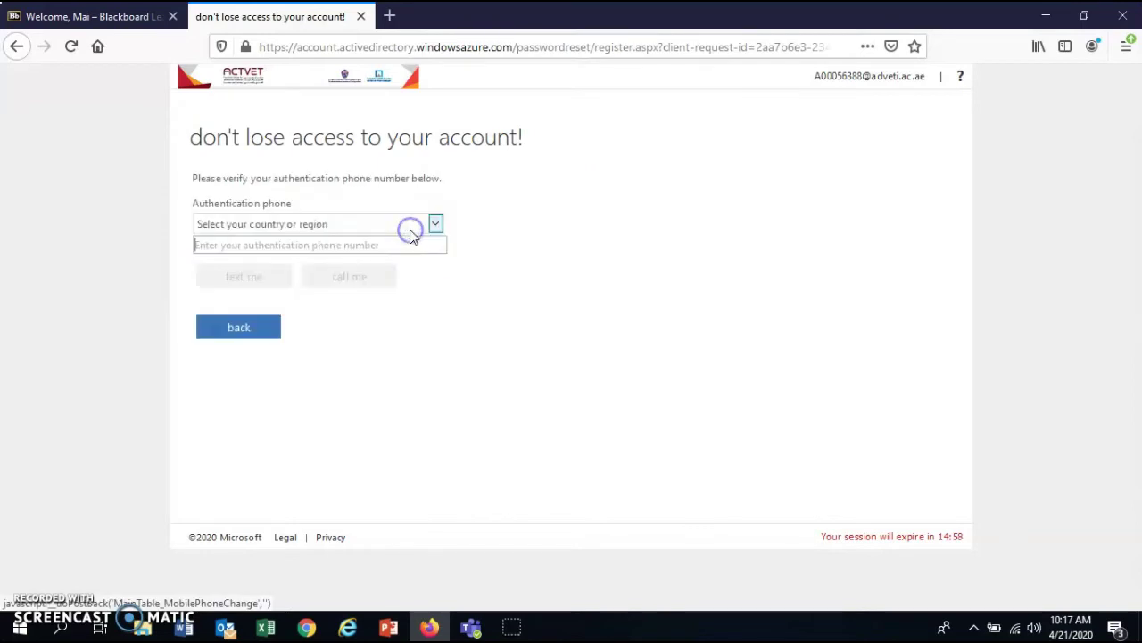
pyautogui.click(348, 231)
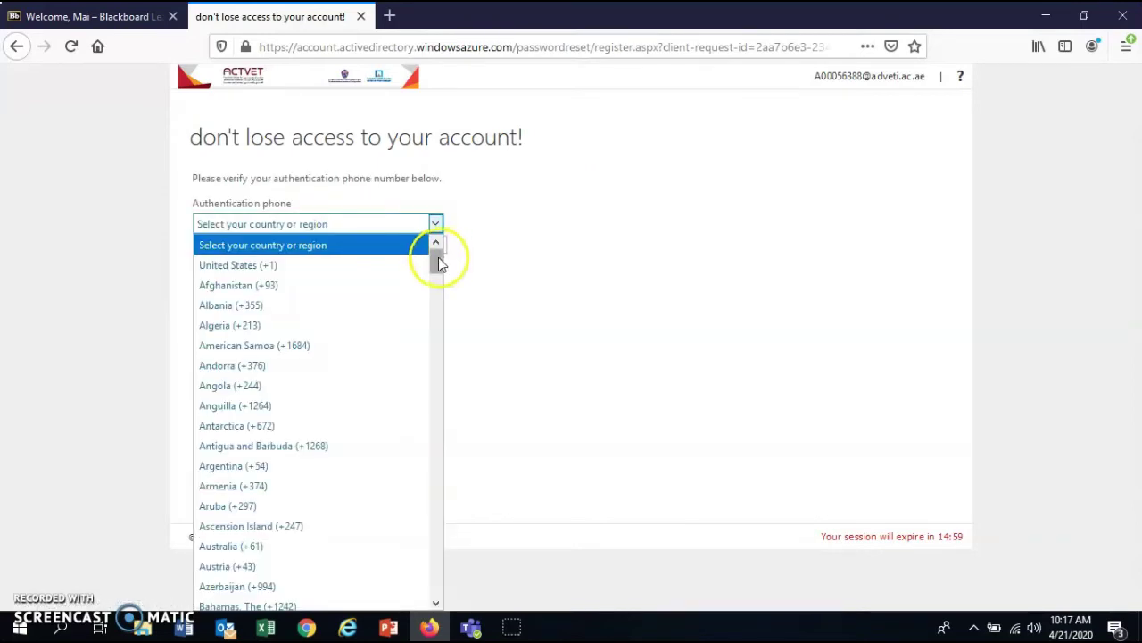
pyautogui.moveTo(438, 257)
pyautogui.mouseDown()
pyautogui.moveTo(468, 430)
pyautogui.moveTo(464, 520)
pyautogui.moveTo(476, 577)
pyautogui.mouseUp()
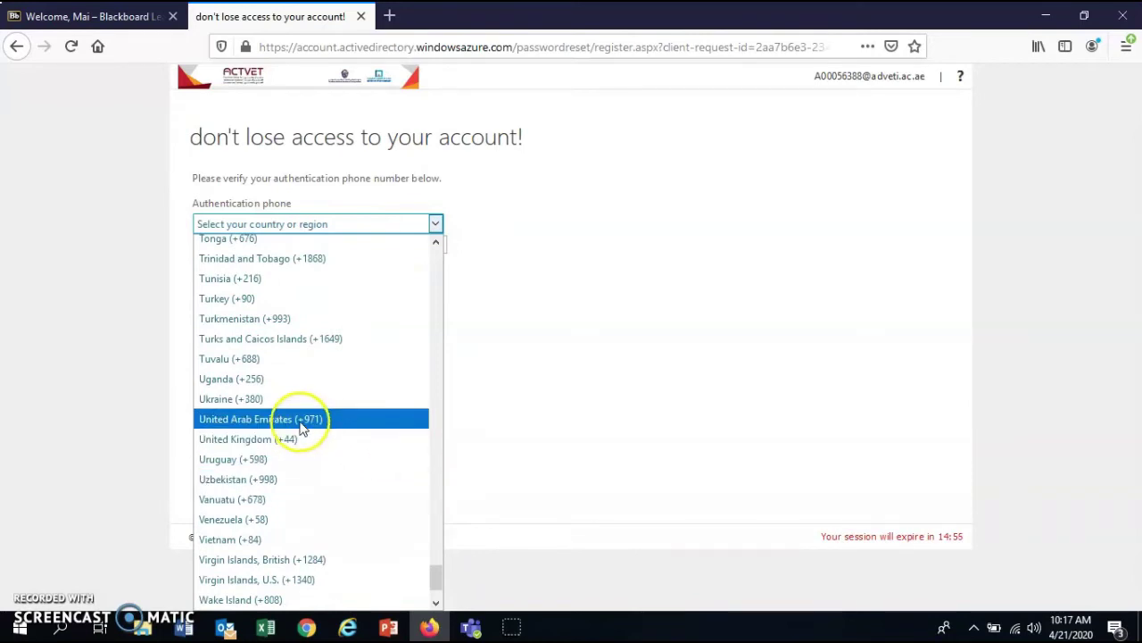
pyautogui.click(299, 419)
# Enter the mobile number and verify it with the texted code.
pyautogui.click(235, 244)
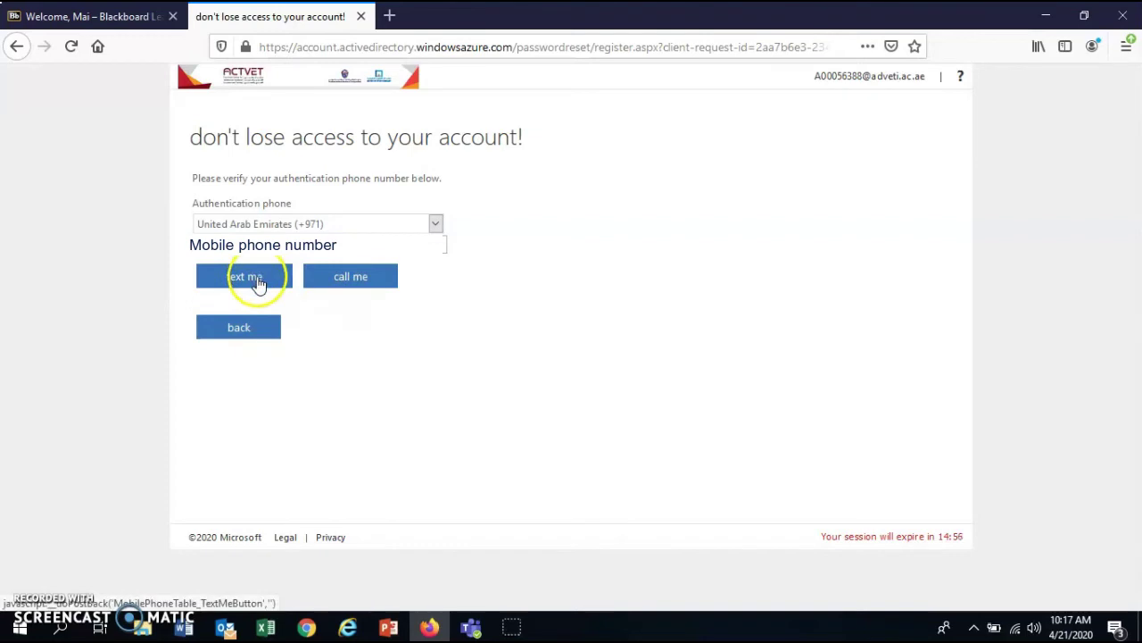
pyautogui.click(259, 284)
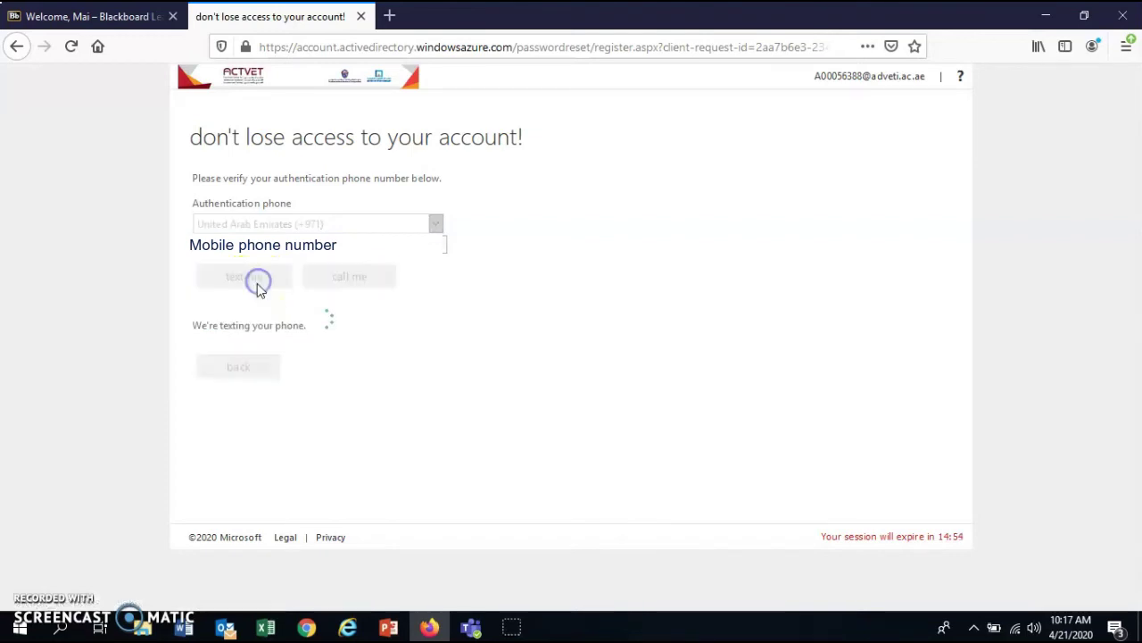
pyautogui.click(252, 303)
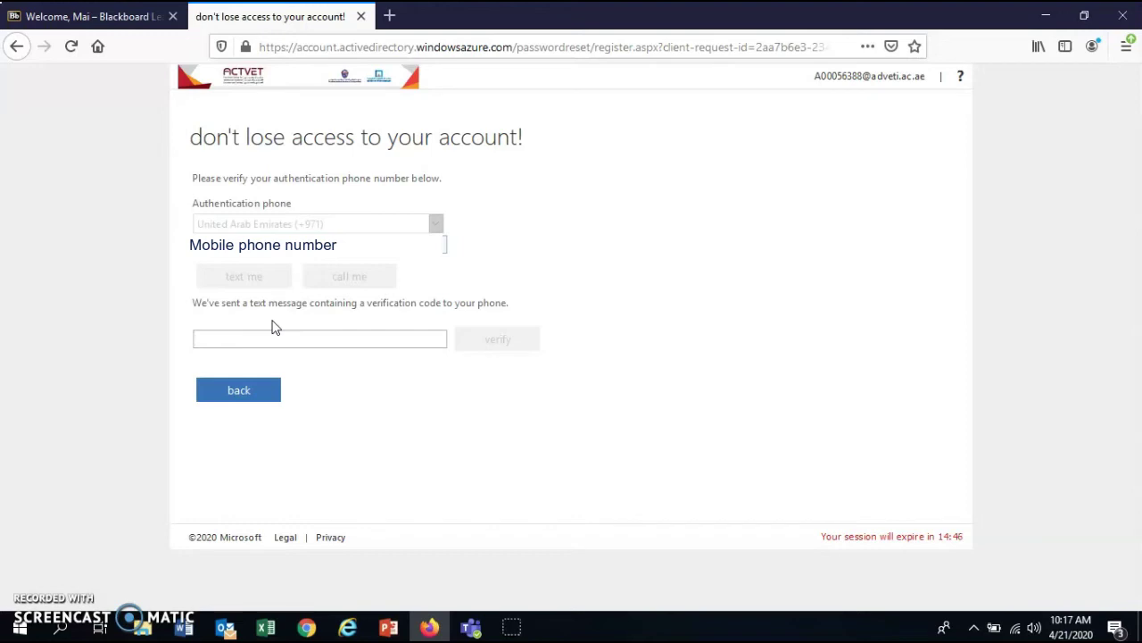
pyautogui.click(218, 332)
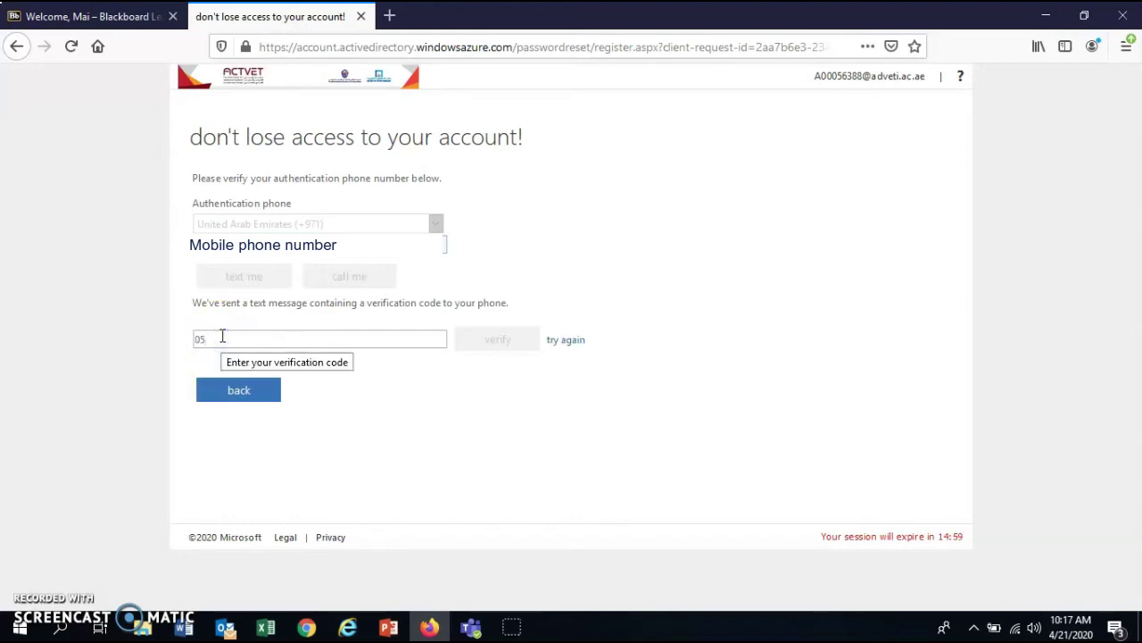
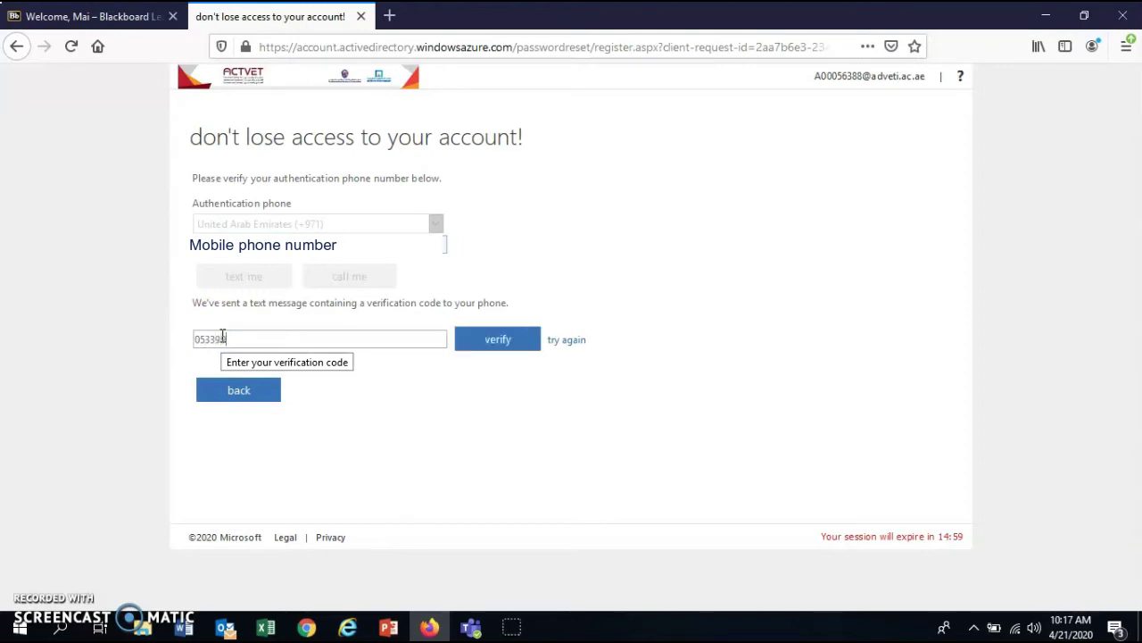
pyautogui.click(507, 345)
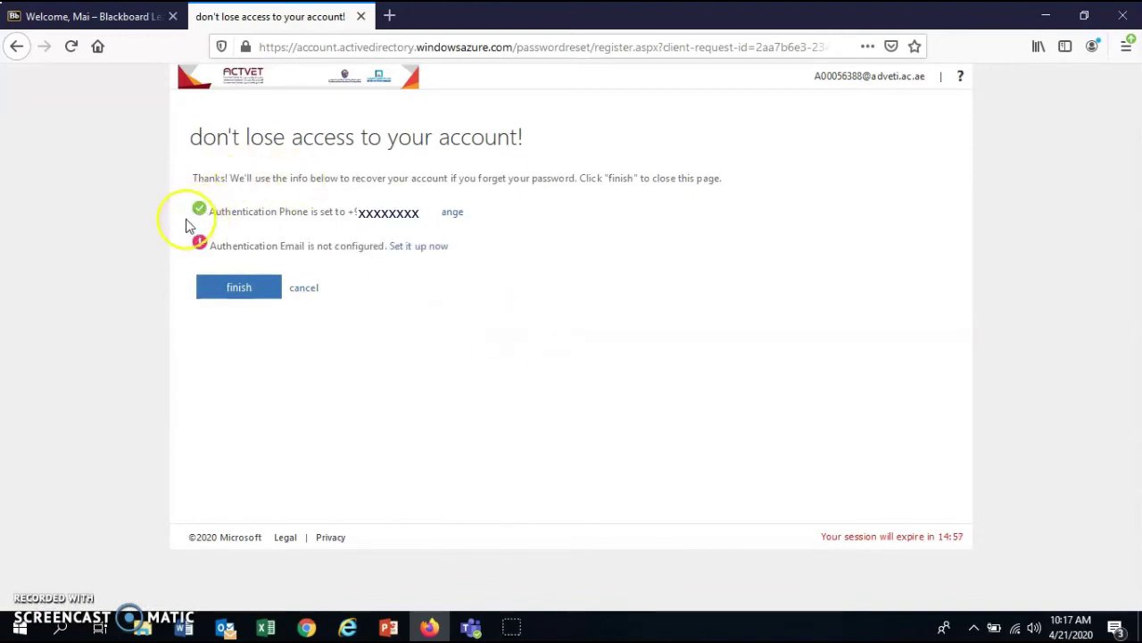
# Finish the security info setup and accept staying signed in.
pyautogui.click(239, 289)
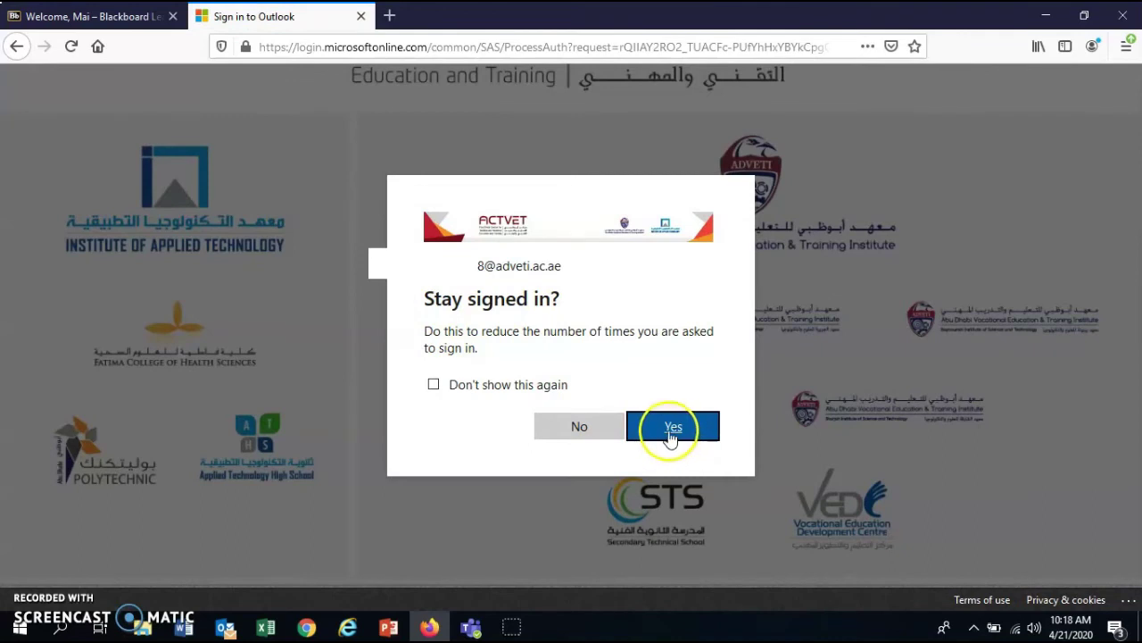
pyautogui.click(671, 437)
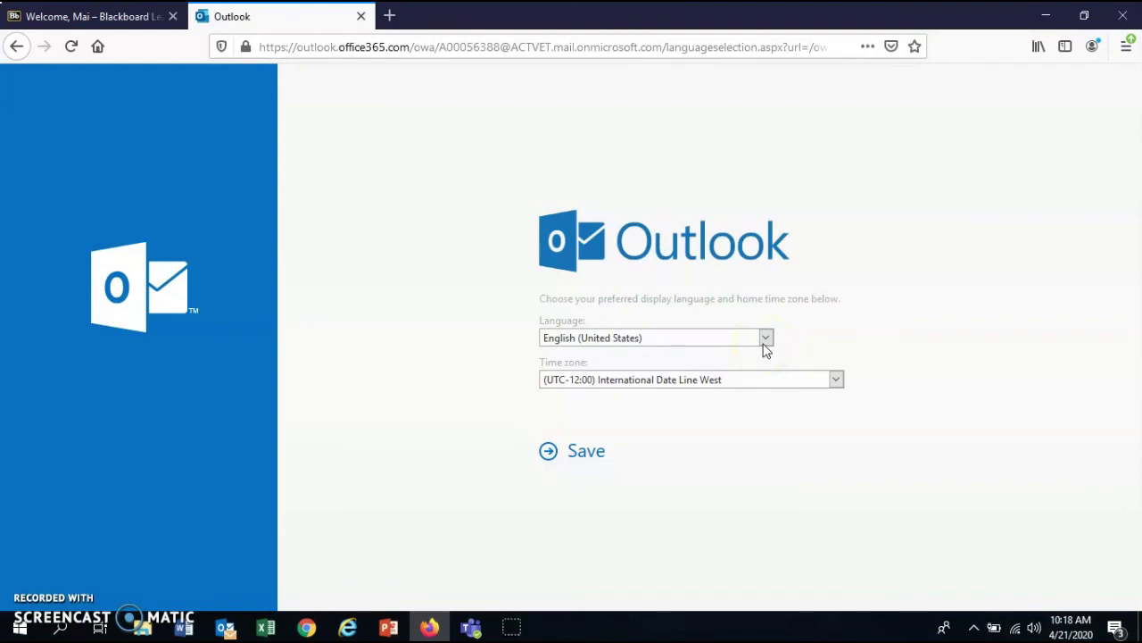
# Keep English (United States), pick the (UTC+04:00) Abu Dhabi, Muscat time zone, and save.
pyautogui.click(765, 343)
pyautogui.moveTo(772, 442); pyautogui.dragTo(779, 605)
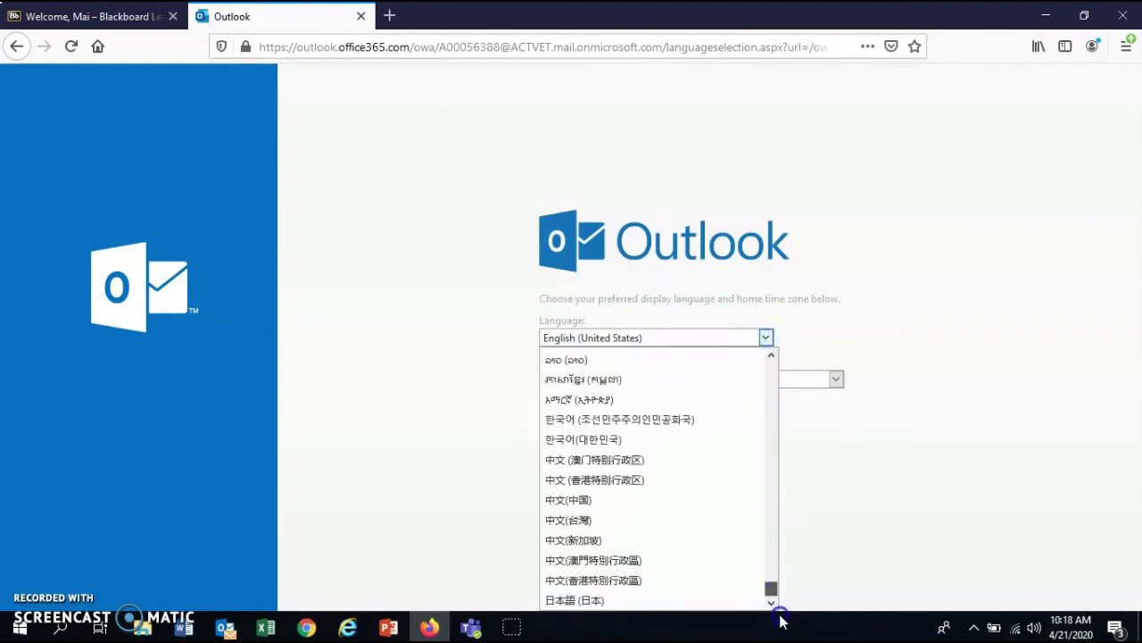
pyautogui.moveTo(779, 619); pyautogui.dragTo(773, 484)
pyautogui.click(834, 480)
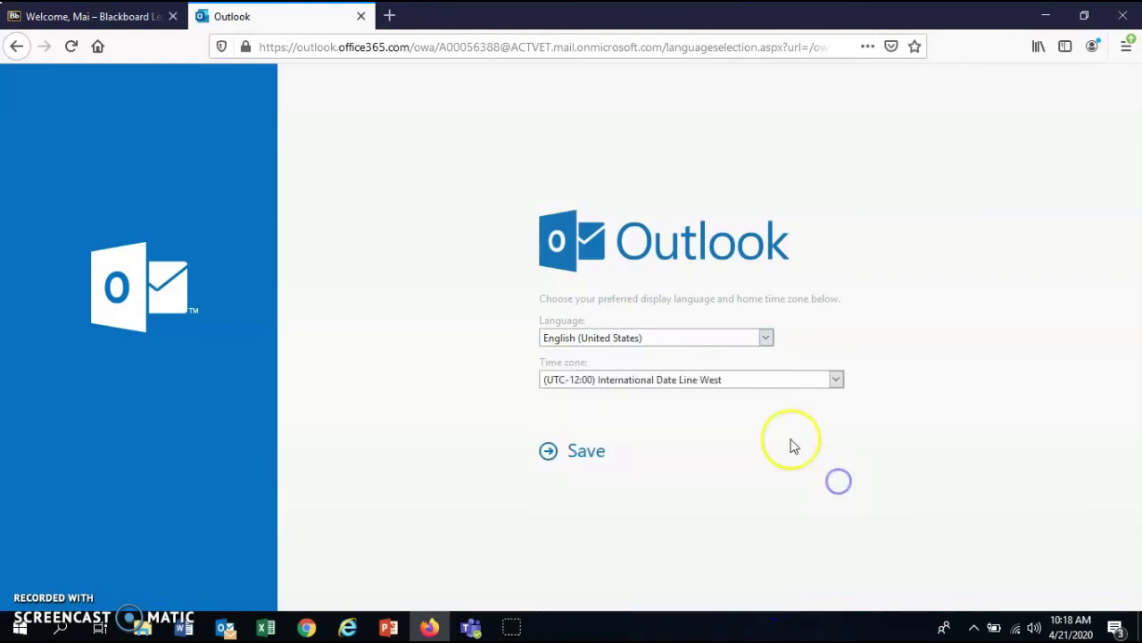
pyautogui.click(734, 381)
pyautogui.moveTo(842, 102); pyautogui.dragTo(885, 253)
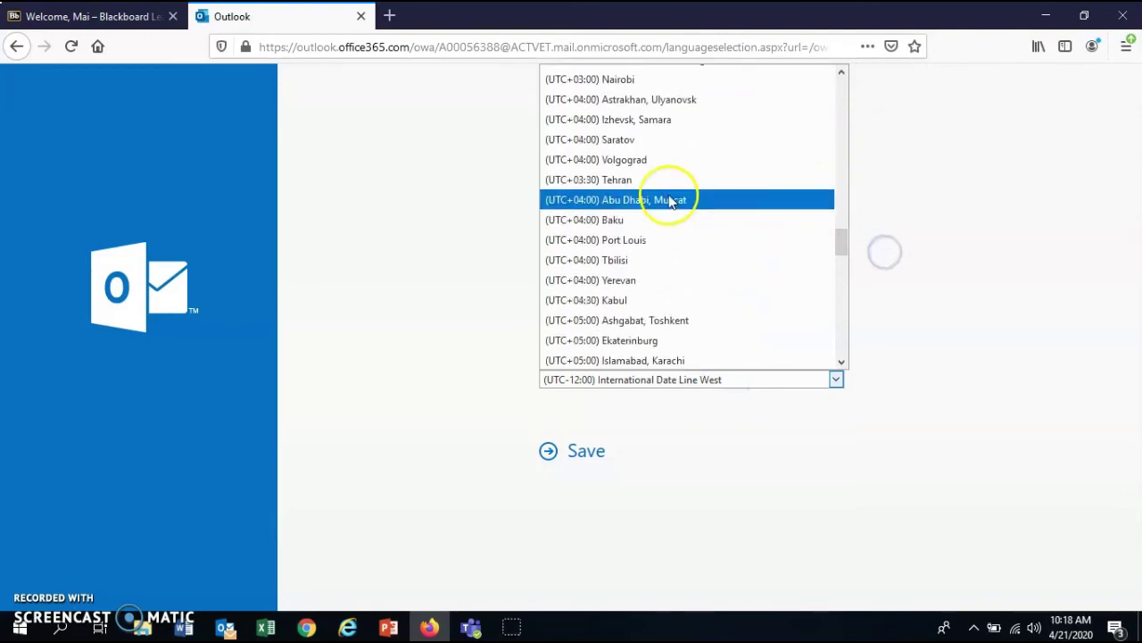
pyautogui.click(577, 201)
pyautogui.click(597, 452)
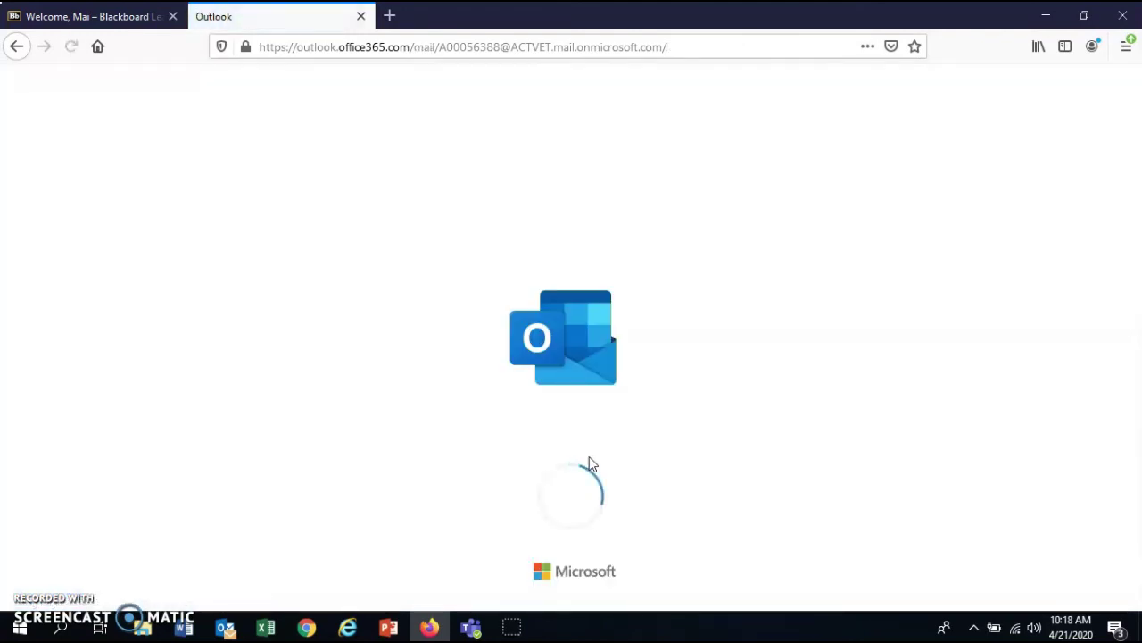
# Continue into the mailbox and scroll through the 53 Focused inbox messages.
pyautogui.click(539, 247)
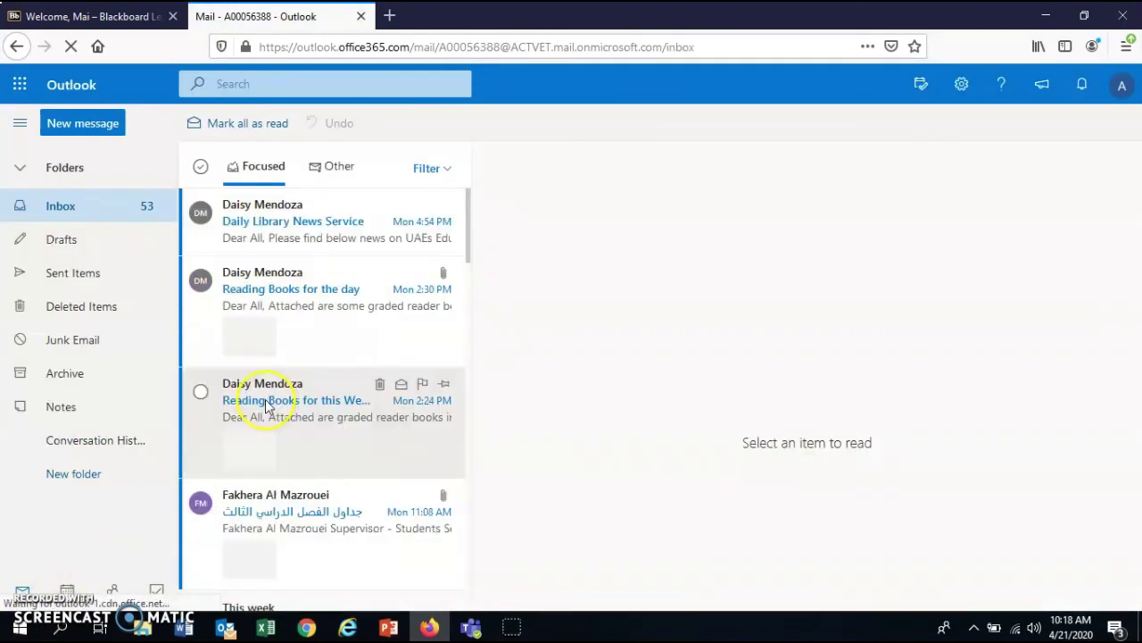
pyautogui.scroll(-3, 264, 402)
pyautogui.scroll(3, 262, 408)
pyautogui.scroll(-3, 263, 407)
pyautogui.scroll(-3, 255, 446)
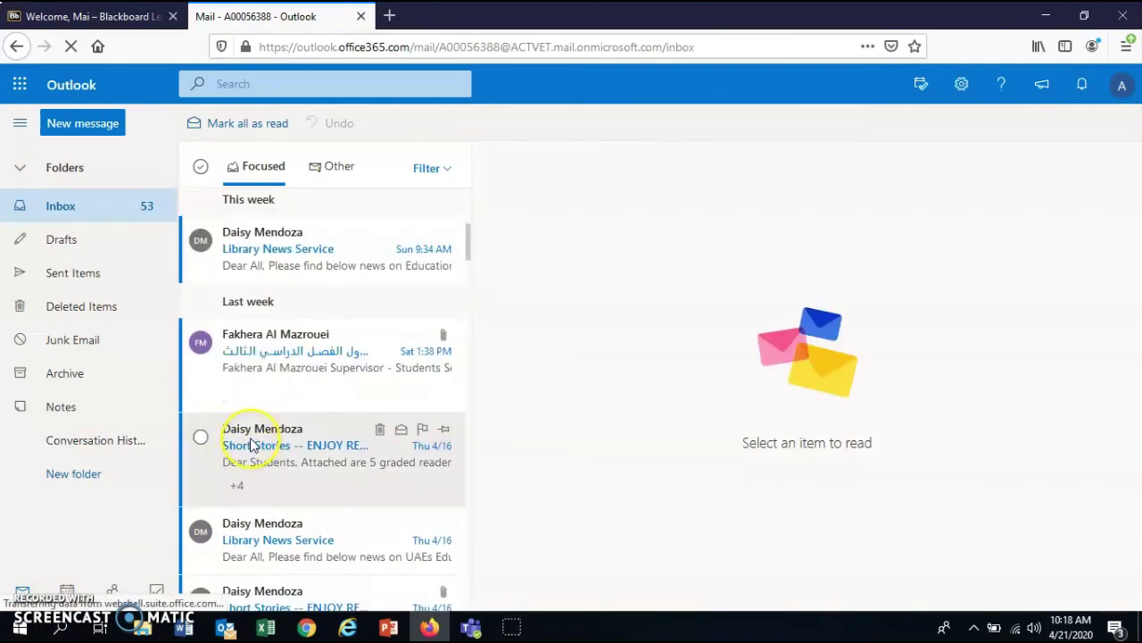
pyautogui.scroll(5, 237, 469)
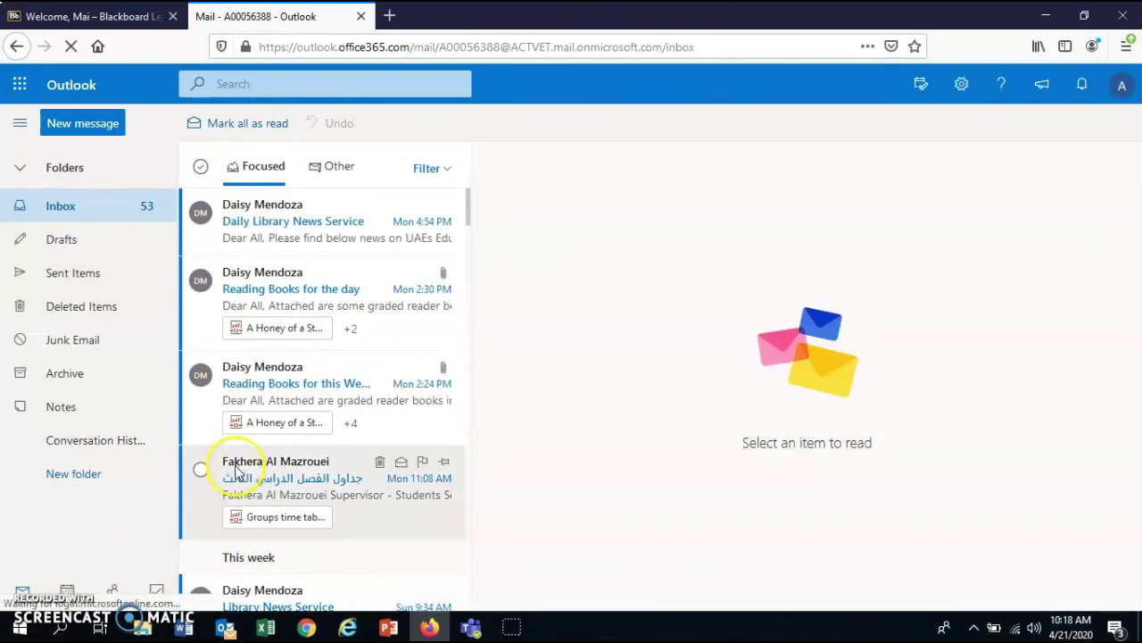
# Close the Outlook tab and reopen Outlook from Blackboard's ADVETI Fast links.
pyautogui.click(360, 18)
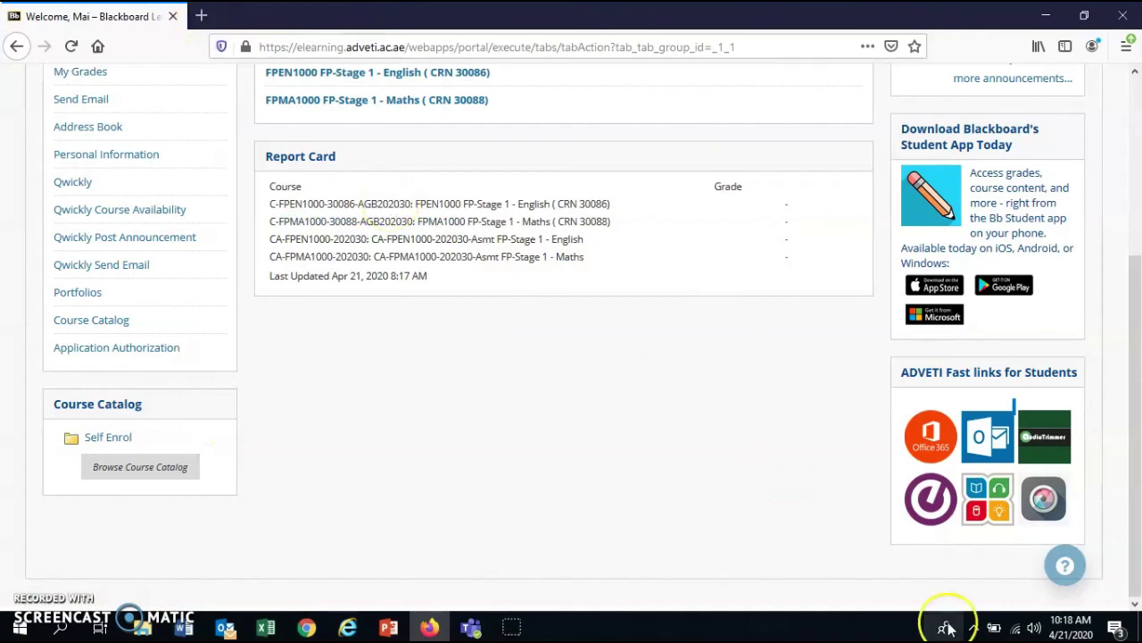
pyautogui.click(973, 458)
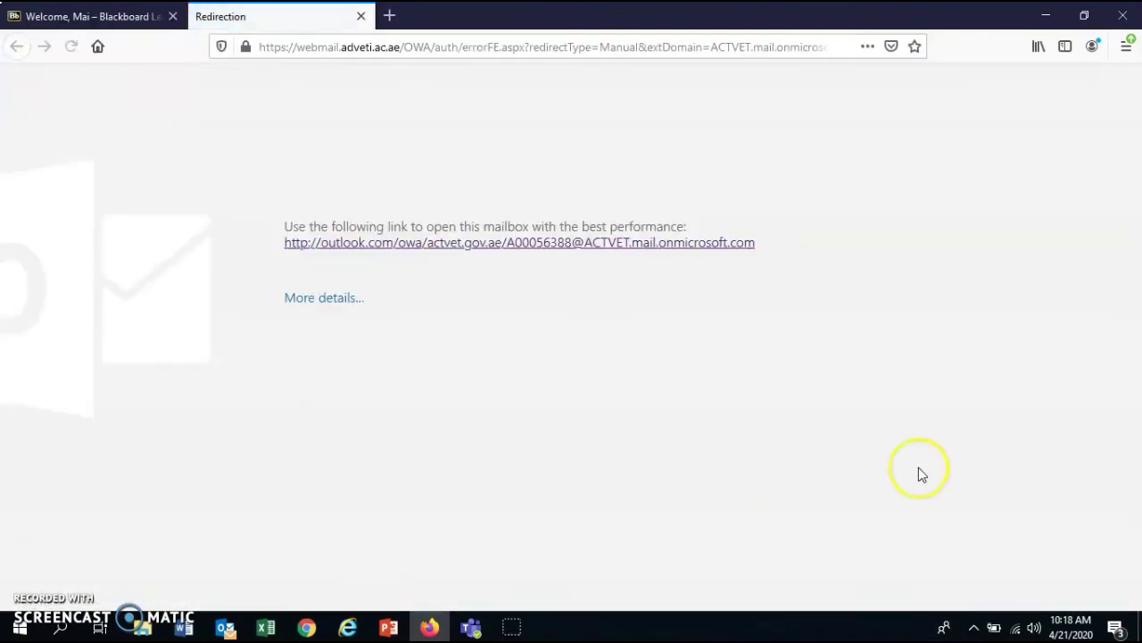